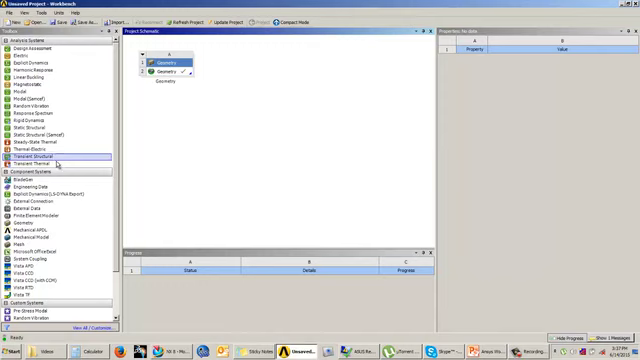
- Add a second Geometry system to the Workbench project schematic
{"action": "double_click", "coordinate": [24, 222]}
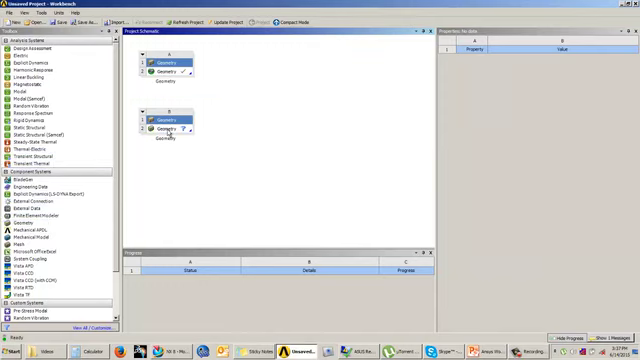
- Launch DesignModeler, keep millimetre units, and select the XYPlane in the tree
{"action": "double_click", "coordinate": [170, 129]}
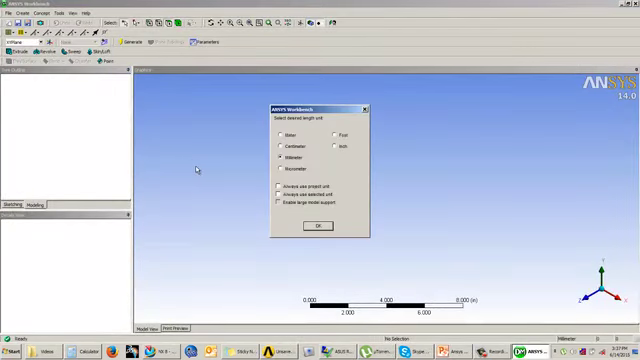
{"action": "left_click", "coordinate": [317, 226]}
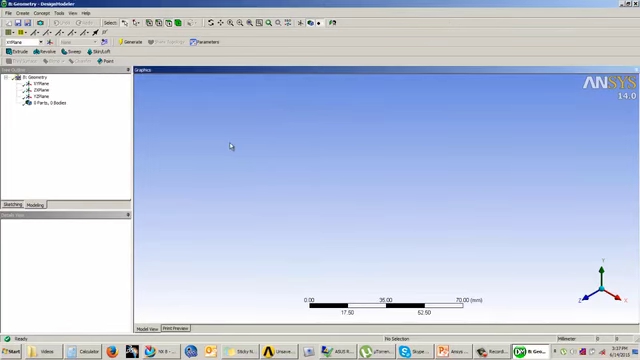
{"action": "left_click", "coordinate": [41, 83]}
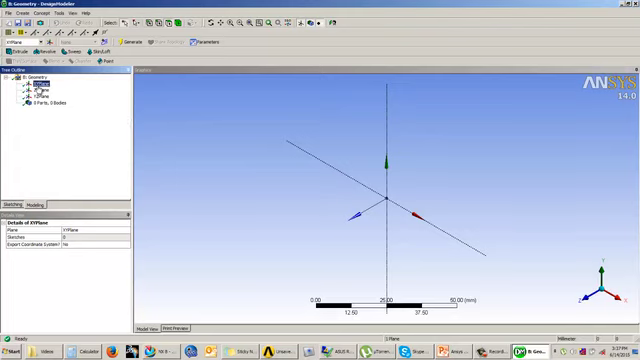
- Face the XY plane and choose the Ellipse tool from the Draw toolbox
{"action": "left_click", "coordinate": [14, 204]}
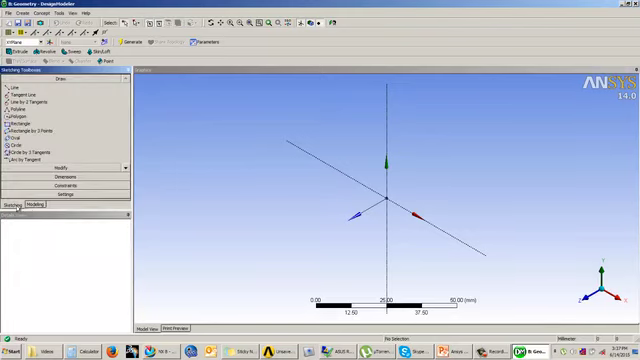
{"action": "left_click", "coordinate": [332, 22]}
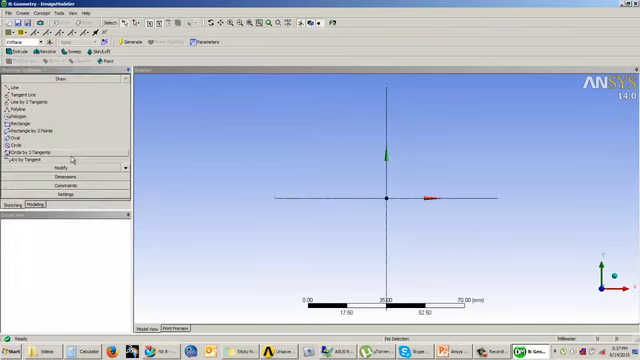
{"action": "left_click", "coordinate": [126, 170]}
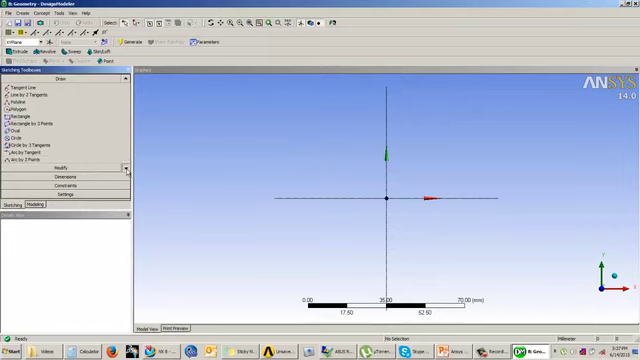
{"action": "left_click", "coordinate": [126, 170]}
{"action": "left_click", "coordinate": [16, 152]}
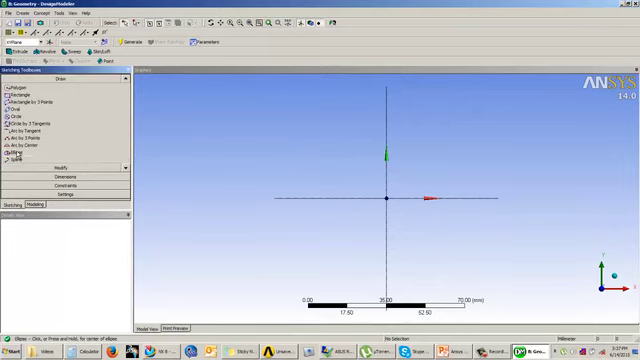
- Draw an ellipse centred at the origin by placing its two axis points
{"action": "left_click", "coordinate": [386, 198]}
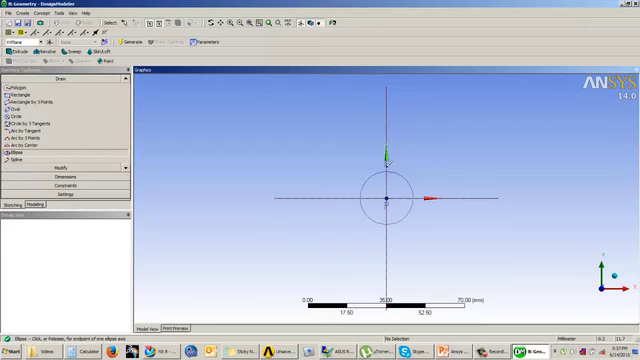
{"action": "left_click", "coordinate": [388, 126]}
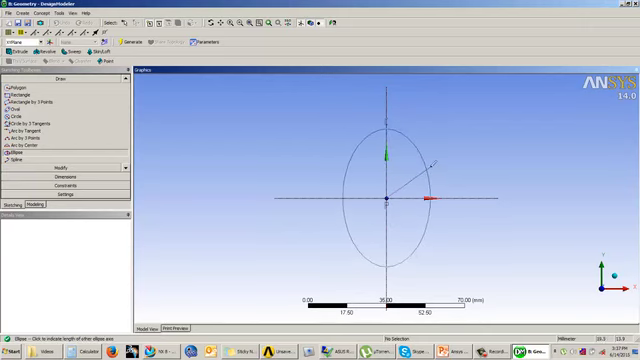
{"action": "left_click", "coordinate": [421, 150]}
- Dimension both ellipse axes and set them to 20 mm and 30 mm
{"action": "left_click", "coordinate": [64, 176]}
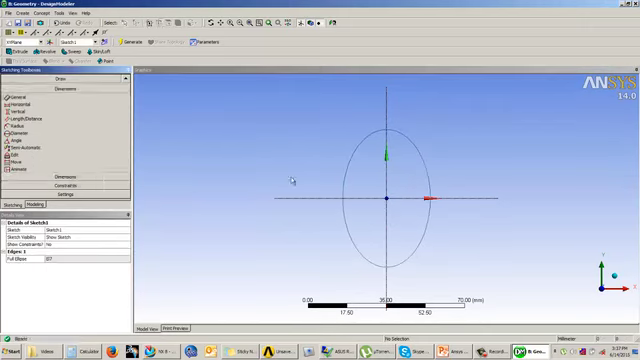
{"action": "left_click", "coordinate": [421, 113]}
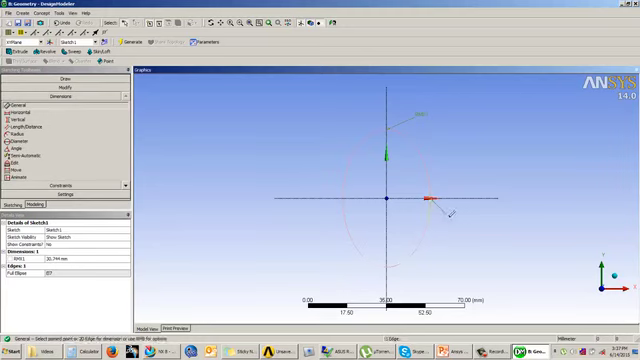
{"action": "left_click", "coordinate": [452, 213]}
{"action": "double_click", "coordinate": [55, 258]}
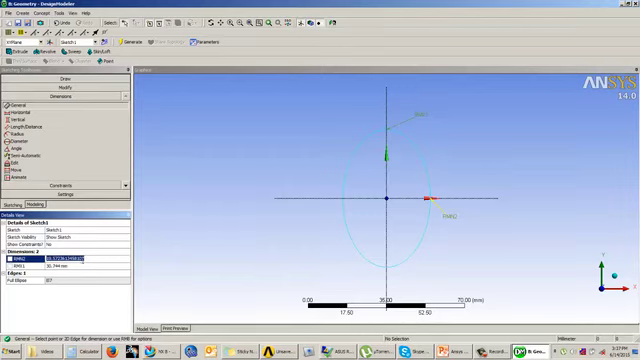
{"action": "type", "text": "20"}
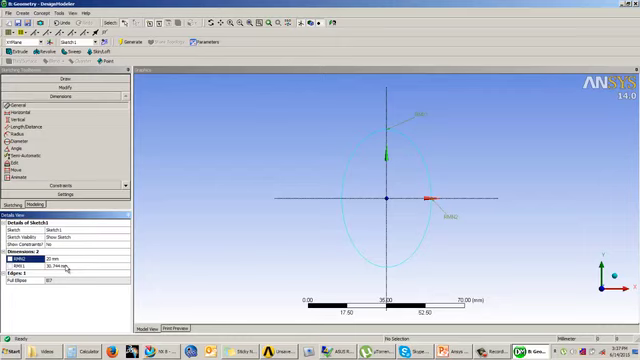
{"action": "double_click", "coordinate": [62, 265]}
{"action": "type", "text": "30"}
{"action": "key", "text": "Return"}
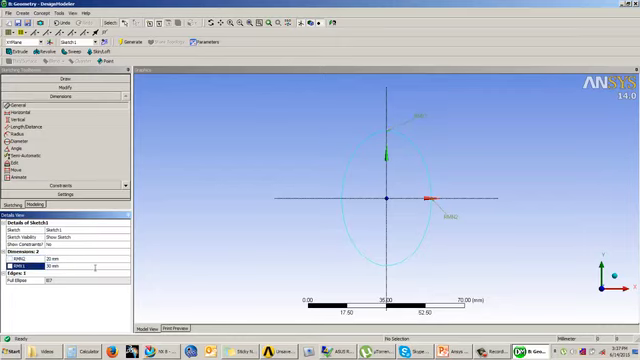
{"action": "left_click", "coordinate": [172, 126]}
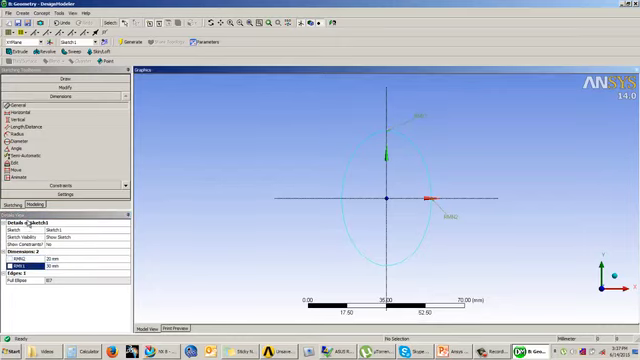
- Return to Modeling, orbit to isometric, and start a new plane from the XY plane
{"action": "left_click", "coordinate": [36, 204]}
{"action": "middle_click_drag", "start_coordinate": [310, 175], "coordinate": [300, 190]}
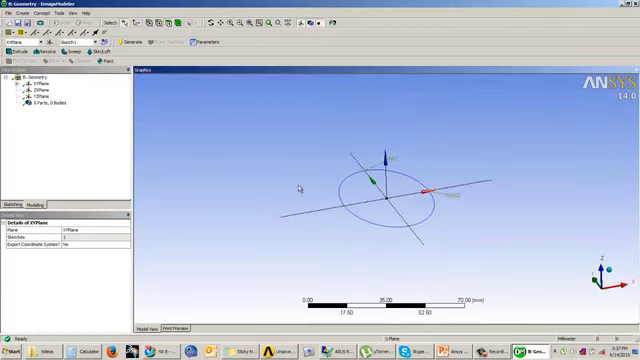
{"action": "middle_click_drag", "start_coordinate": [277, 241], "coordinate": [214, 170]}
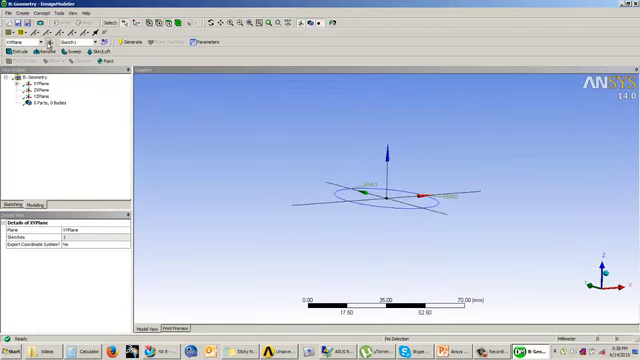
{"action": "left_click", "coordinate": [27, 32]}
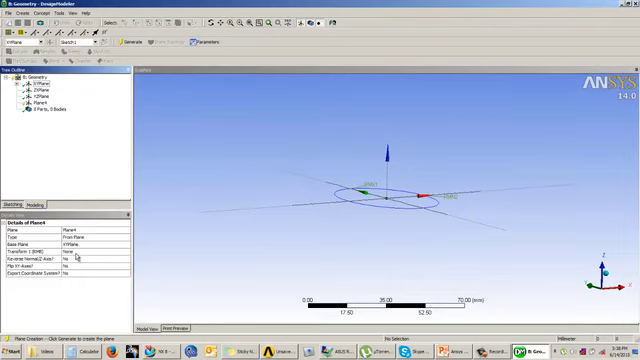
- Give Plane4 an Offset Z transform of 50 mm and generate it
{"action": "left_click", "coordinate": [76, 252]}
{"action": "left_click", "coordinate": [125, 252]}
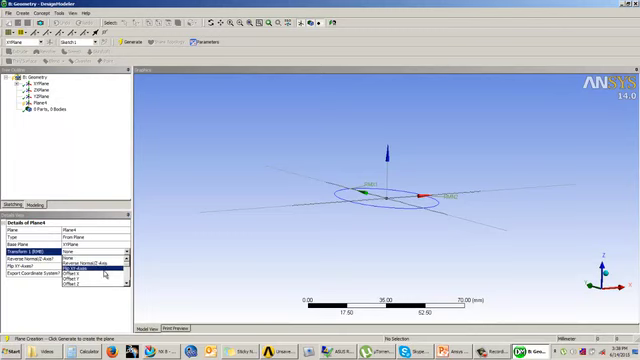
{"action": "left_click", "coordinate": [90, 270]}
{"action": "left_click", "coordinate": [69, 258]}
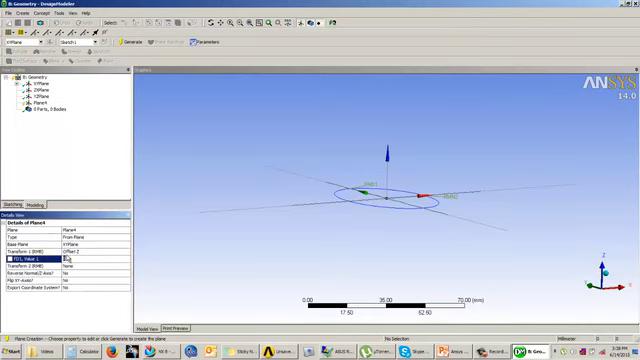
{"action": "type", "text": "30"}
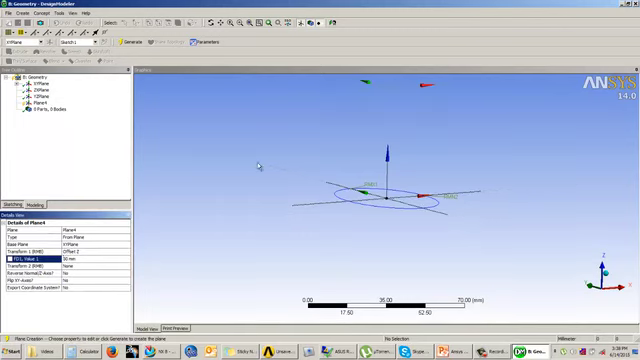
{"action": "key", "text": "Return"}
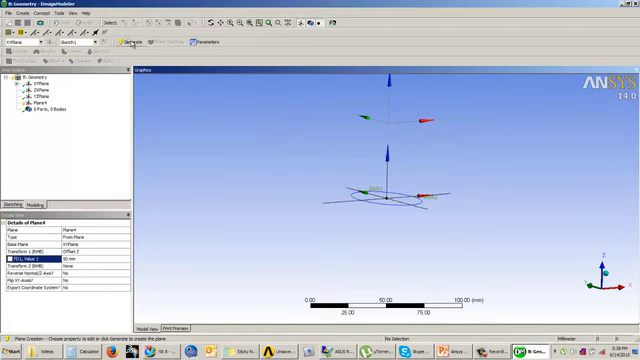
{"action": "key", "text": "F5"}
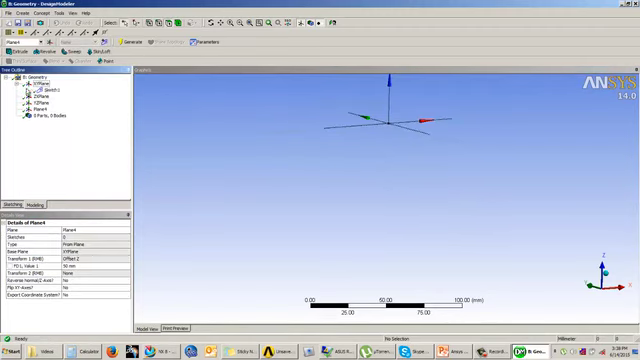
- Set Sketch1 to Always Show Sketch so the ellipse stays visible
{"action": "left_click", "coordinate": [50, 42]}
{"action": "right_click", "coordinate": [50, 89]}
{"action": "left_click", "coordinate": [80, 96]}
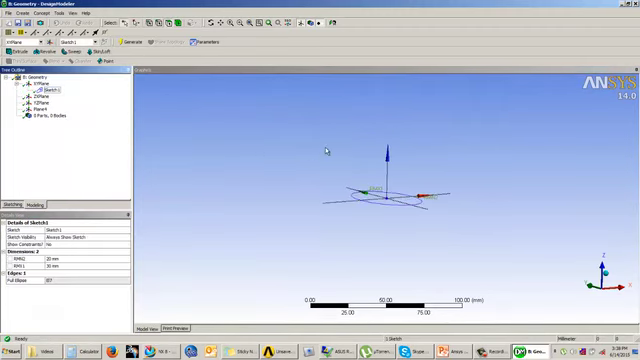
- Select Plane4, face it, and choose the Ellipse tool for a new sketch
{"action": "left_click", "coordinate": [40, 108]}
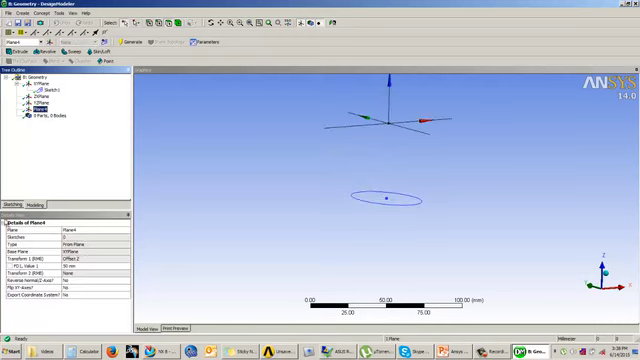
{"action": "left_click", "coordinate": [12, 205]}
{"action": "left_click", "coordinate": [330, 22]}
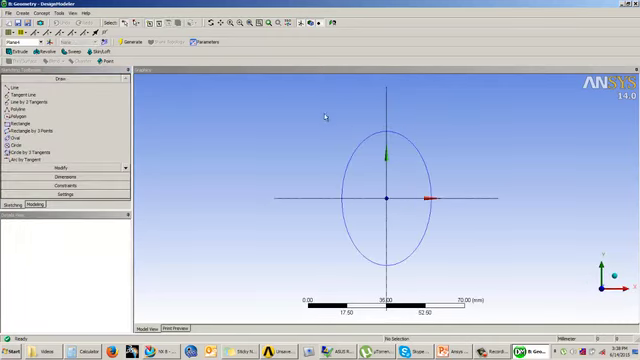
{"action": "left_click", "coordinate": [126, 169]}
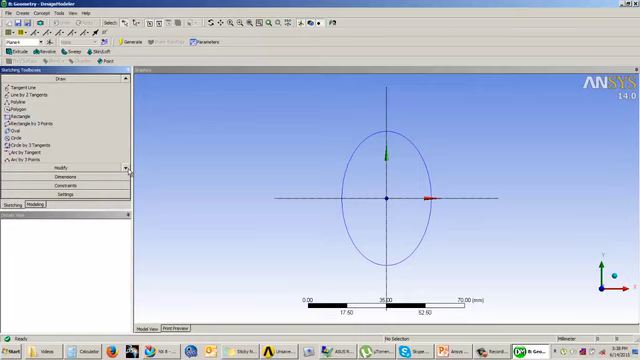
{"action": "left_click", "coordinate": [126, 169]}
{"action": "left_click", "coordinate": [16, 152]}
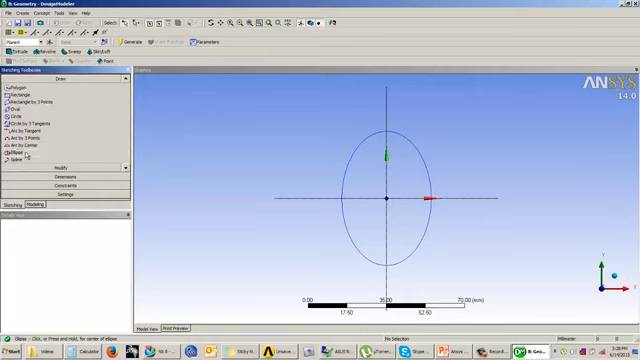
- Draw a smaller ellipse centred at the origin on Plane4
{"action": "left_click", "coordinate": [386, 198]}
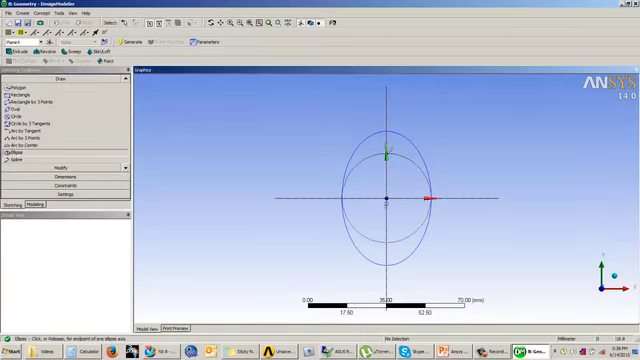
{"action": "left_click", "coordinate": [387, 152]}
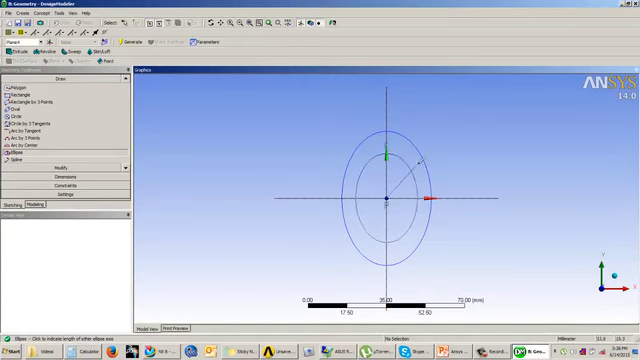
{"action": "left_click", "coordinate": [421, 162]}
- Dimension the inner ellipse axes and set them to 15 mm and 20 mm
{"action": "left_click", "coordinate": [66, 176]}
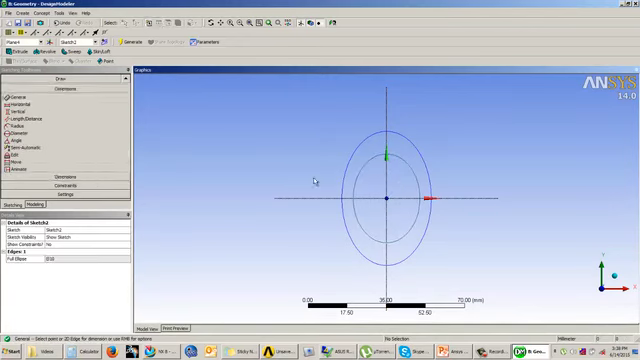
{"action": "left_click", "coordinate": [410, 210]}
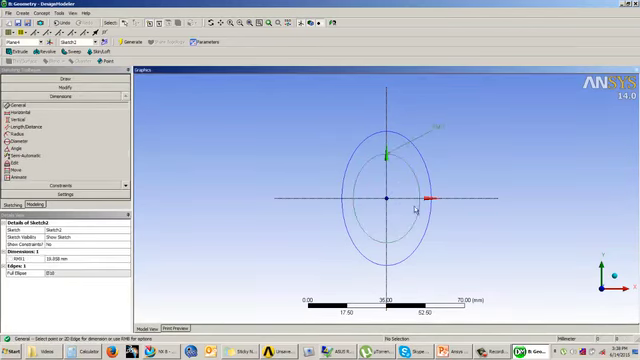
{"action": "left_click", "coordinate": [432, 204]}
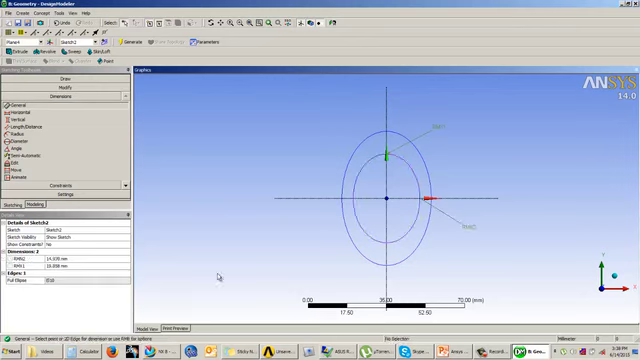
{"action": "left_click", "coordinate": [64, 258]}
{"action": "type", "text": "33"}
{"action": "key", "text": "Return"}
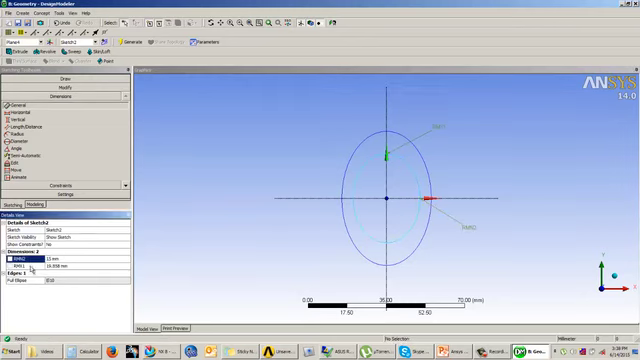
{"action": "left_click", "coordinate": [64, 266]}
{"action": "type", "text": "20"}
{"action": "key", "text": "Return"}
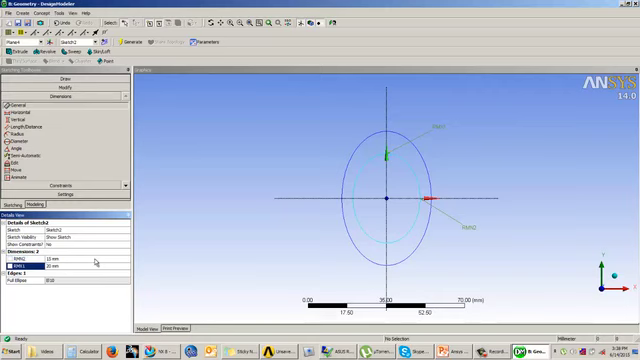
- Return to Modeling, orbit to see both ellipses, and start a Skin/Loft feature
{"action": "left_click", "coordinate": [35, 204]}
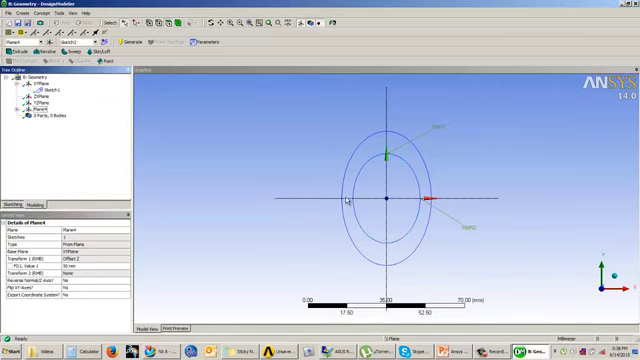
{"action": "middle_click_drag", "start_coordinate": [262, 131], "coordinate": [270, 80]}
{"action": "middle_click_drag", "start_coordinate": [270, 130], "coordinate": [300, 145]}
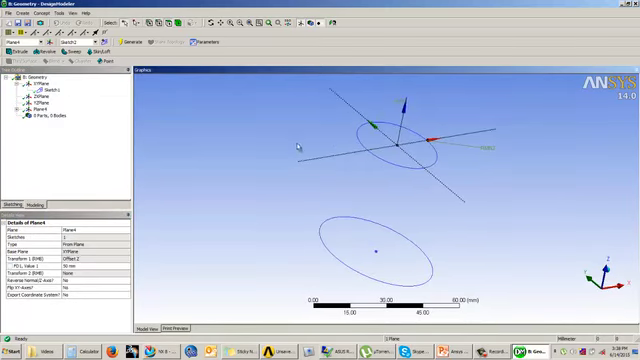
{"action": "left_click", "coordinate": [100, 52]}
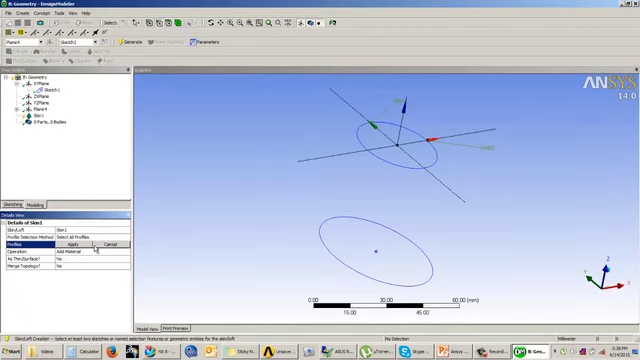
- Toggle Profile Selection Method to individual and back to Select All Profiles
{"action": "left_click", "coordinate": [125, 237]}
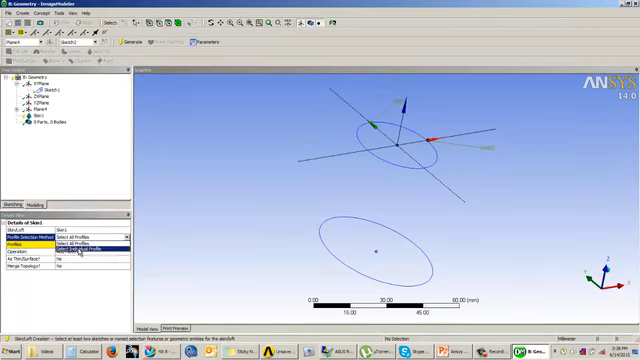
{"action": "left_click", "coordinate": [80, 249]}
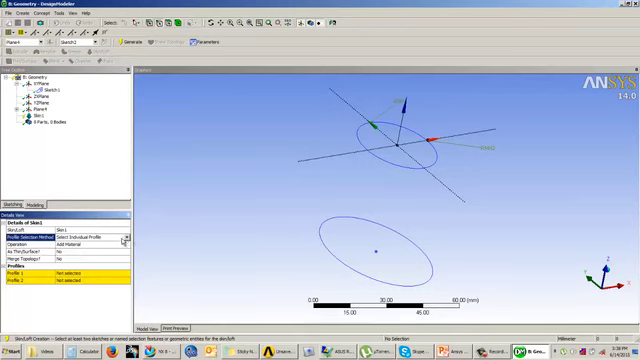
{"action": "left_click", "coordinate": [125, 237]}
{"action": "left_click", "coordinate": [90, 243]}
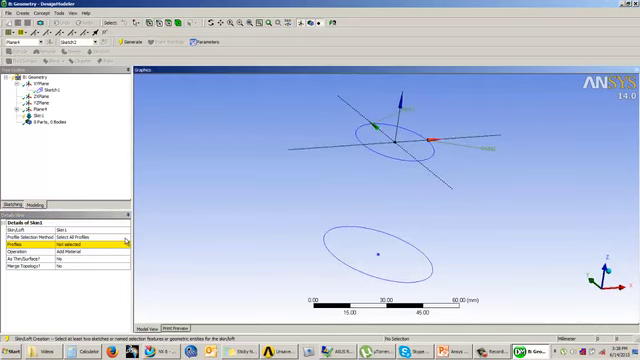
- Pick Sketch1 and Sketch2 as the loft profiles and apply them
{"action": "left_click", "coordinate": [24, 110]}
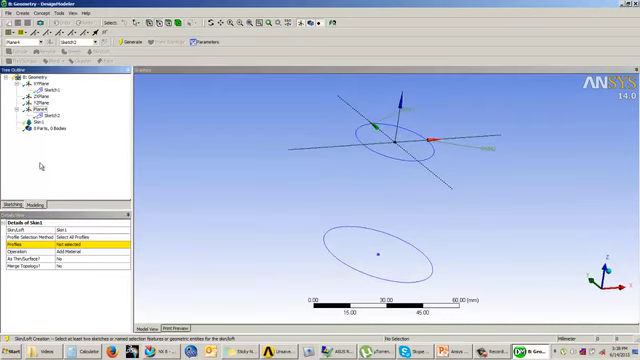
{"action": "left_click", "coordinate": [78, 244]}
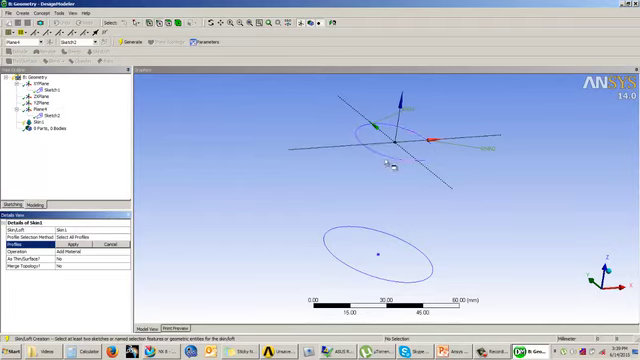
{"action": "left_click", "coordinate": [52, 90]}
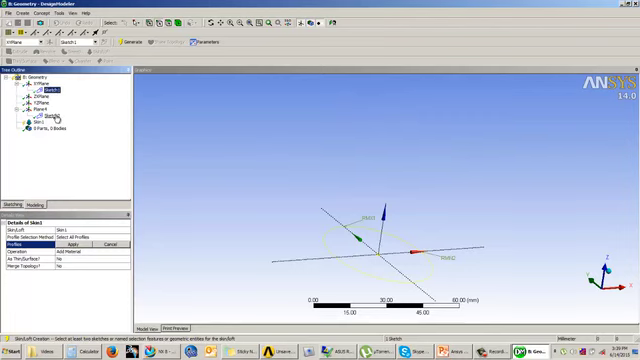
{"action": "left_click", "coordinate": [52, 116], "text": "ctrl"}
{"action": "left_click", "coordinate": [73, 244]}
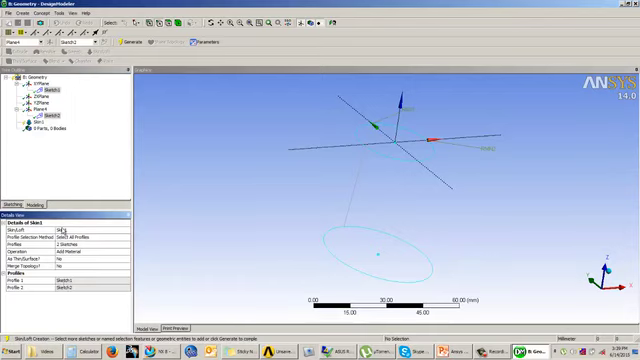
- Keep Add Material and generate the tapered lofted solid
{"action": "left_click", "coordinate": [80, 251]}
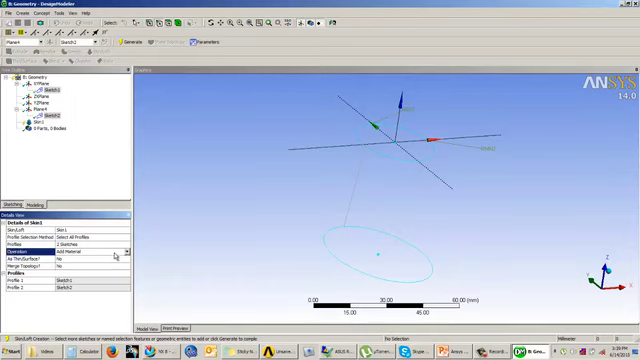
{"action": "left_click", "coordinate": [128, 42]}
{"action": "mouse_move", "coordinate": [202, 138]}
{"action": "middle_mouse_down"}
{"action": "mouse_move", "coordinate": [295, 211]}
{"action": "mouse_move", "coordinate": [386, 212]}
{"action": "middle_mouse_up"}
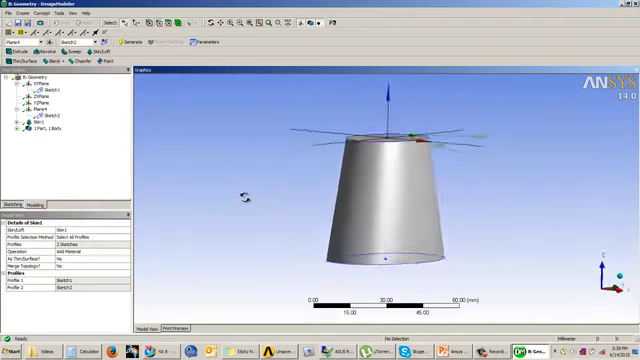
{"action": "scroll", "coordinate": [384, 219], "scroll_direction": "down", "scroll_amount": 2}
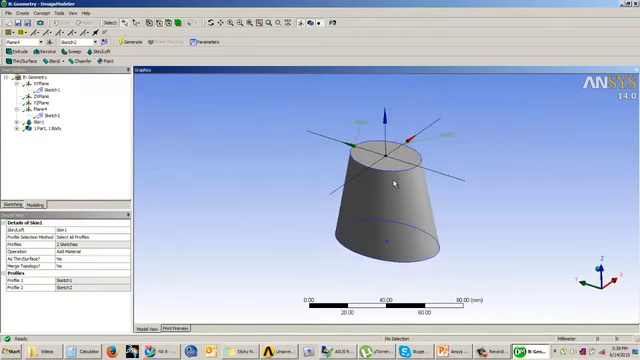
{"action": "mouse_move", "coordinate": [384, 190]}
{"action": "middle_mouse_down"}
{"action": "mouse_move", "coordinate": [350, 175]}
{"action": "mouse_move", "coordinate": [343, 187]}
{"action": "middle_mouse_up"}
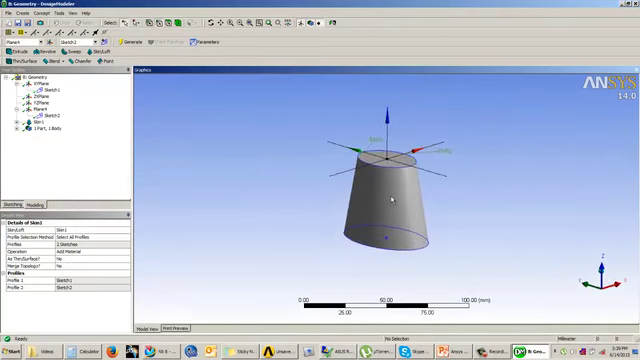
{"action": "scroll", "coordinate": [400, 190], "scroll_direction": "up", "scroll_amount": 1}
{"action": "middle_click_drag", "start_coordinate": [400, 195], "coordinate": [414, 203]}
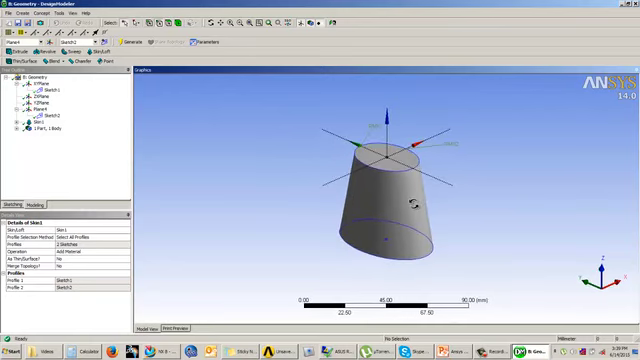